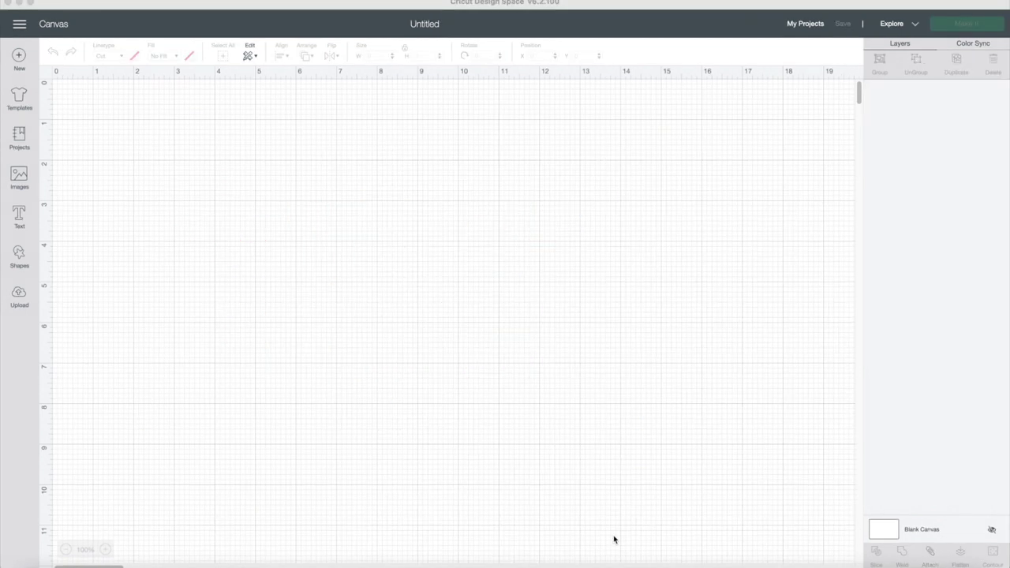
Step: Insert the uploaded red drip Coffee & True Crime design and move it near the canvas top-left
{"action": "left_click", "coordinate": [19, 296]}
{"action": "left_click", "coordinate": [113, 395]}
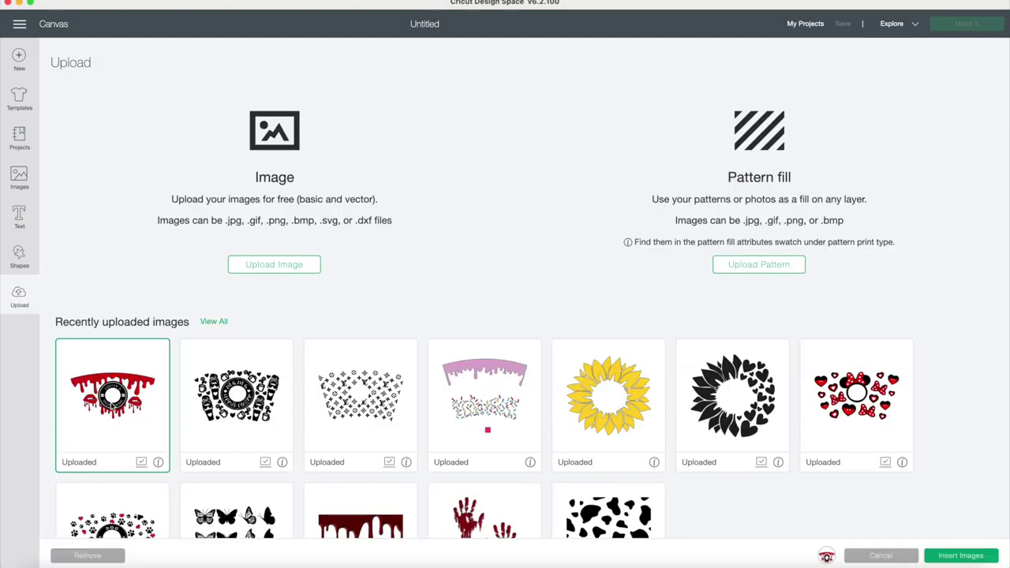
{"action": "left_click", "coordinate": [965, 555]}
{"action": "left_click_drag", "start_coordinate": [503, 341], "coordinate": [296, 217]}
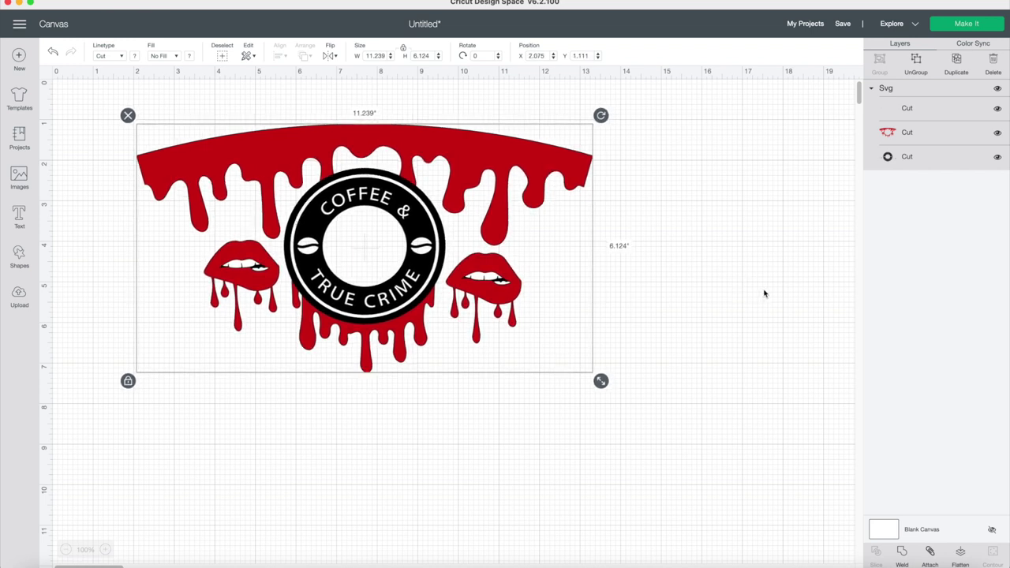
{"action": "left_click", "coordinate": [797, 282]}
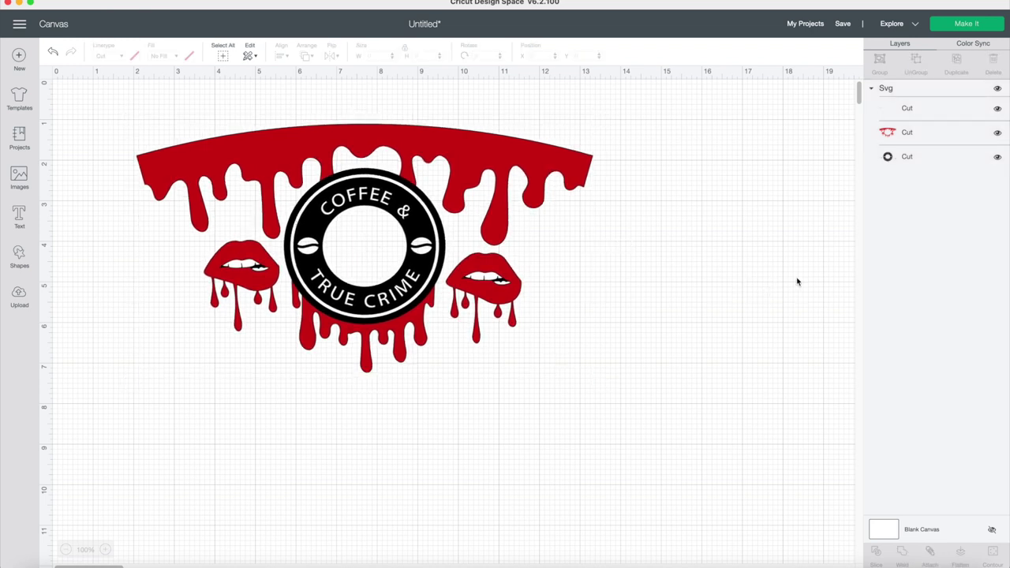
Step: Select the design, nudge it slightly left, and ungroup it into separate layers
{"action": "left_click", "coordinate": [918, 159]}
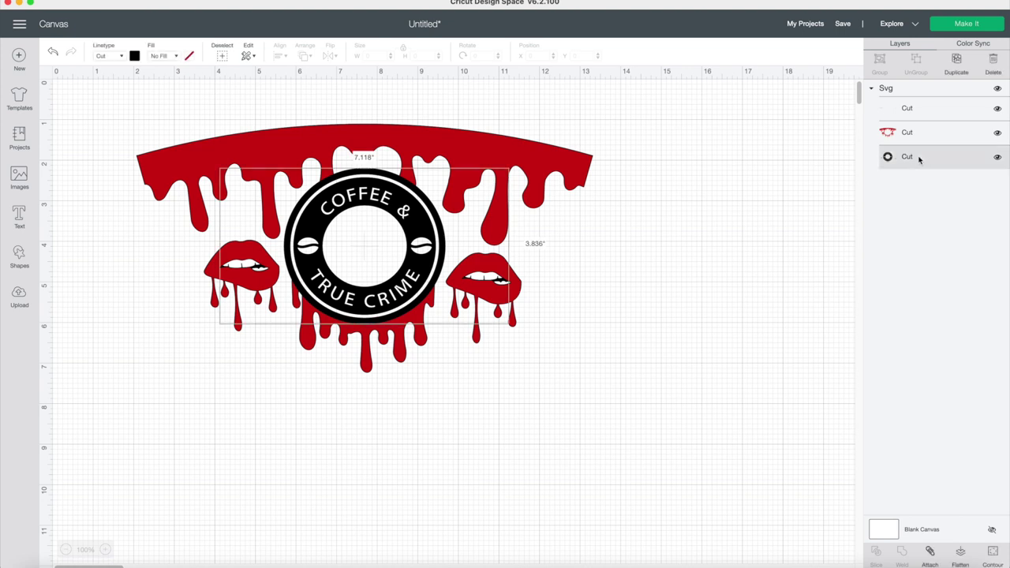
{"action": "mouse_move", "coordinate": [432, 254]}
{"action": "left_mouse_down"}
{"action": "mouse_move", "coordinate": [475, 252]}
{"action": "mouse_move", "coordinate": [398, 258]}
{"action": "mouse_move", "coordinate": [415, 260]}
{"action": "left_mouse_up"}
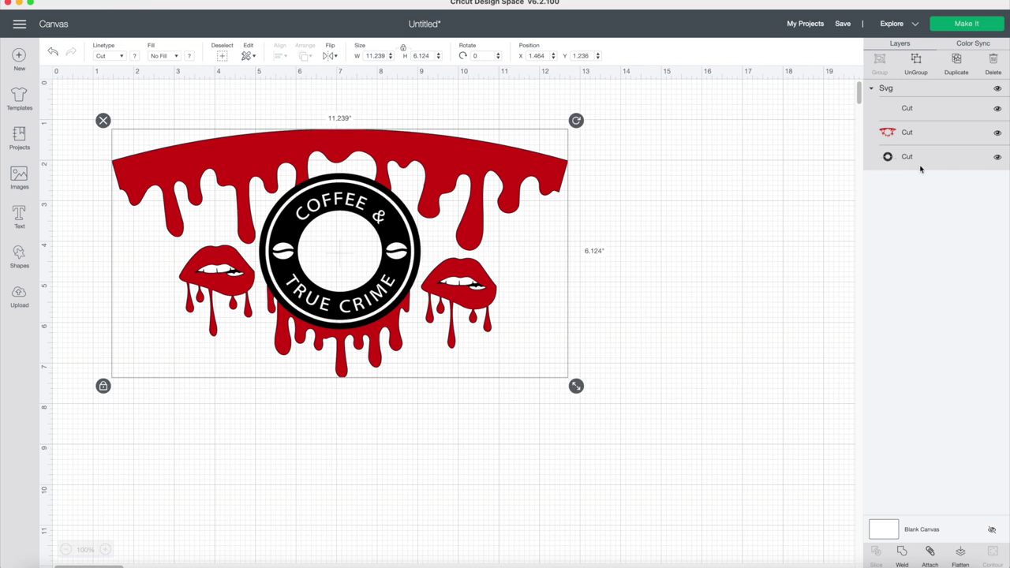
{"action": "left_click", "coordinate": [915, 72]}
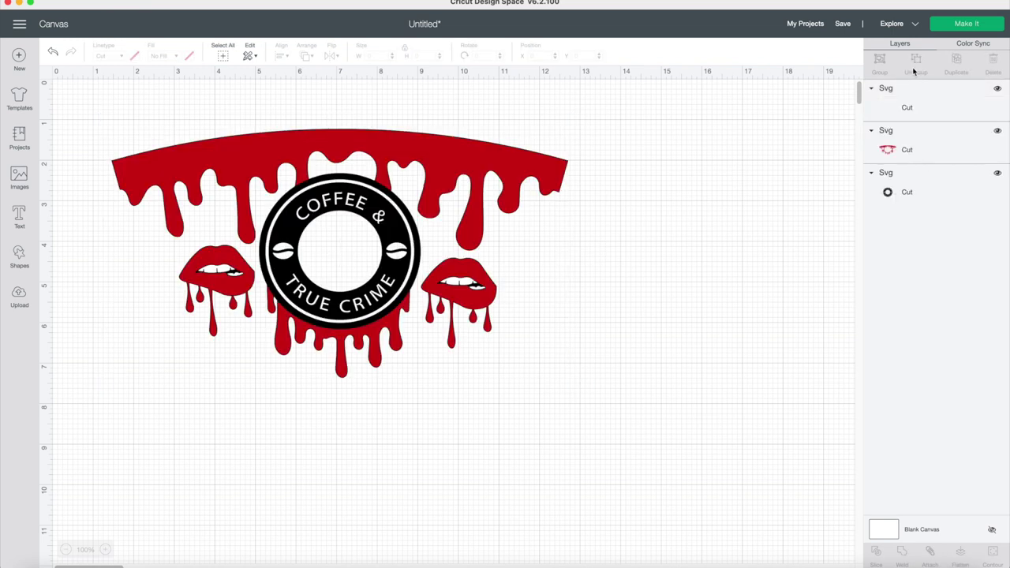
Step: Delete the white teeth layer and move the red drip layer off to the right
{"action": "left_click", "coordinate": [914, 181]}
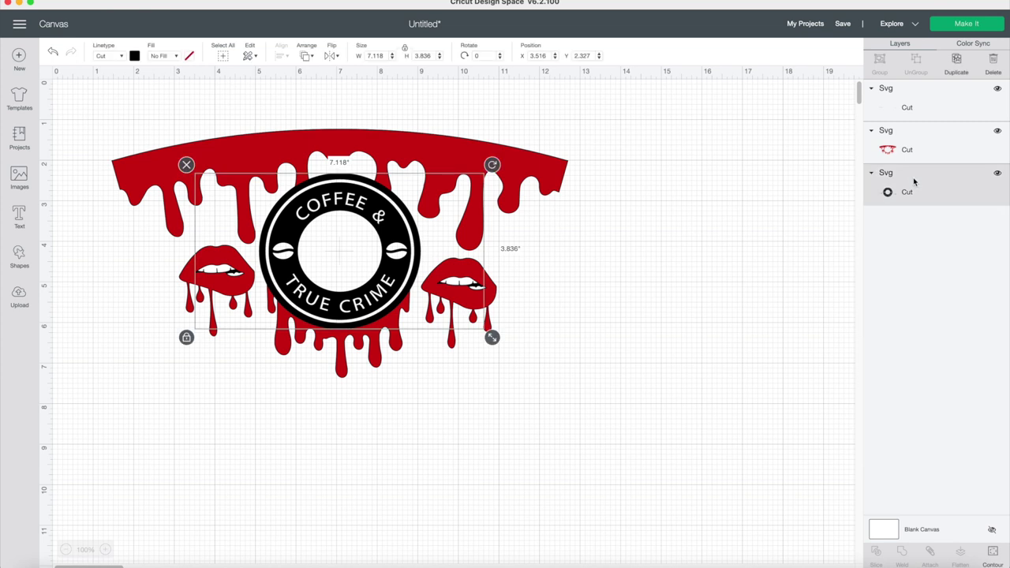
{"action": "left_click_drag", "start_coordinate": [354, 265], "coordinate": [691, 261]}
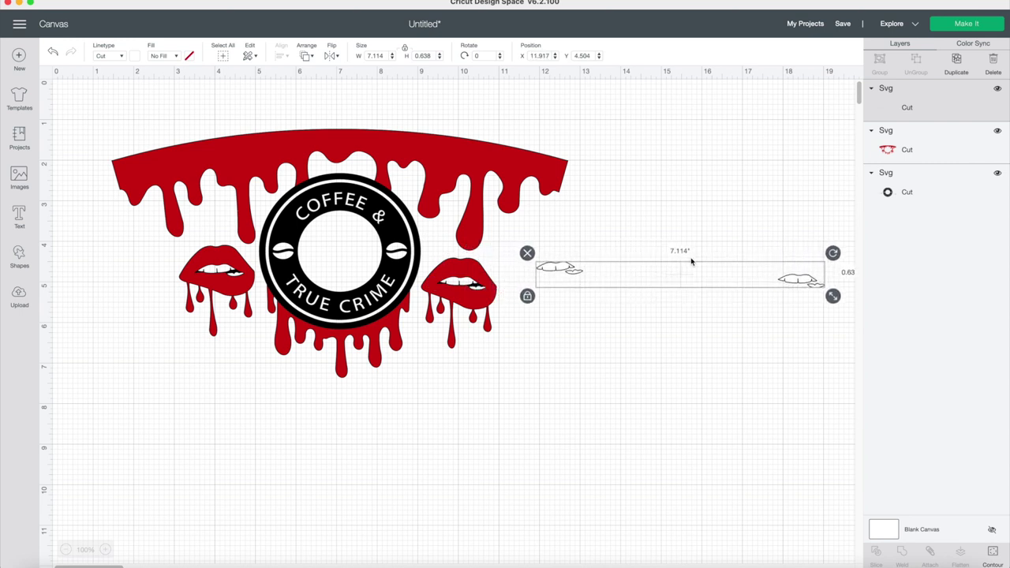
{"action": "key", "text": "Delete"}
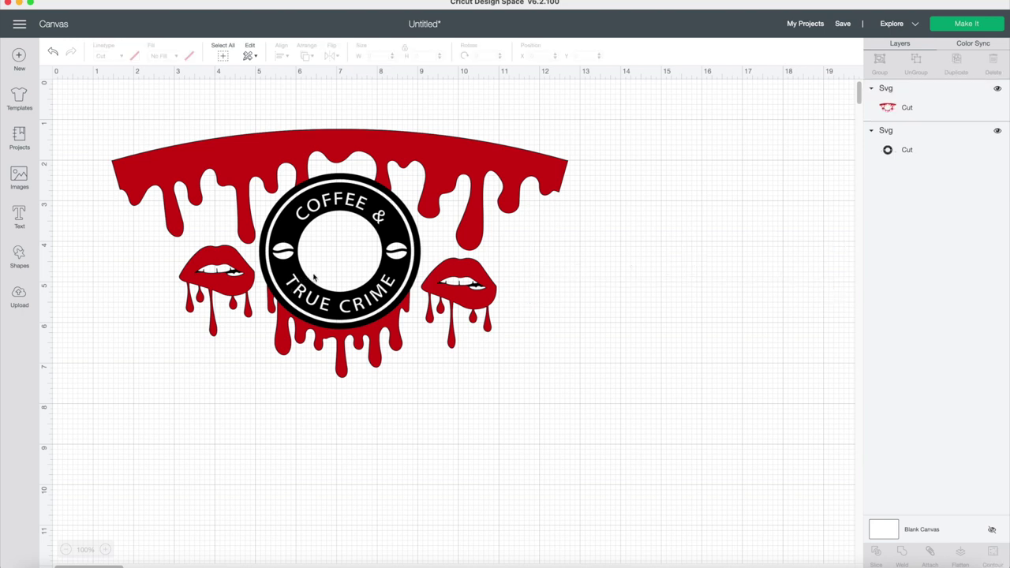
{"action": "left_click_drag", "start_coordinate": [394, 260], "coordinate": [953, 350]}
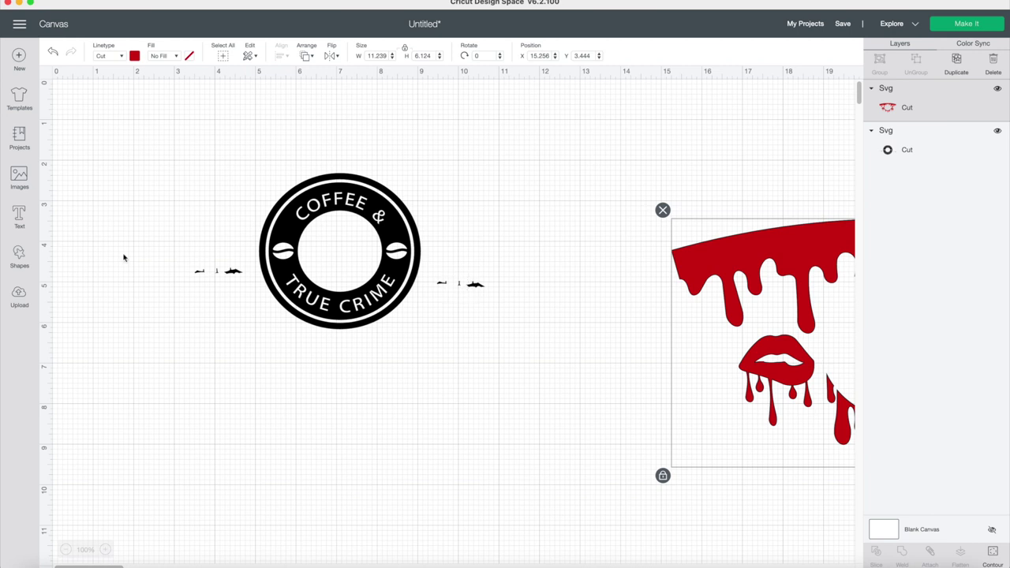
{"action": "left_click", "coordinate": [20, 261]}
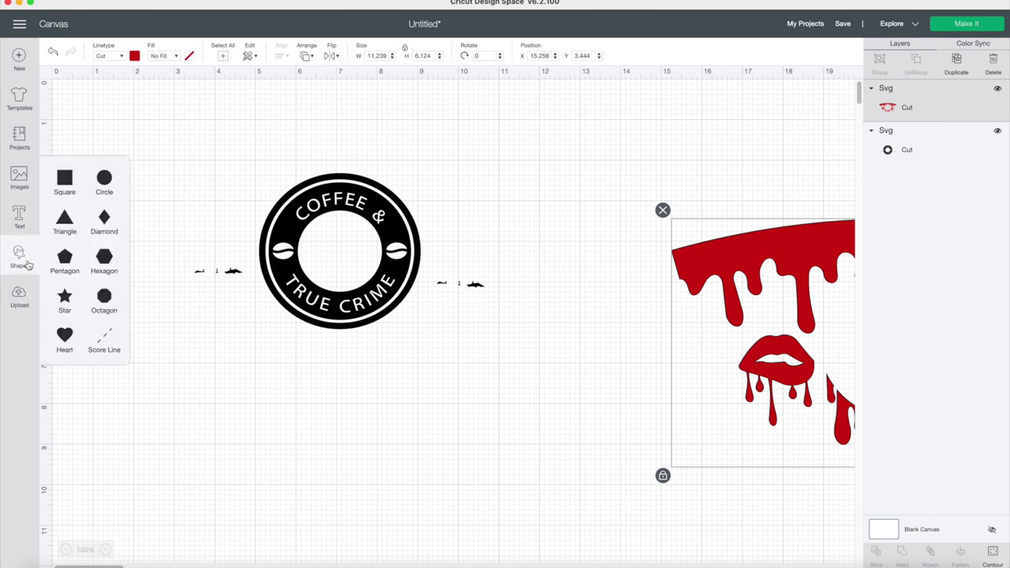
Step: Place a circle over the left lip fragments beside the logo and slice it against the logo
{"action": "left_click", "coordinate": [112, 180]}
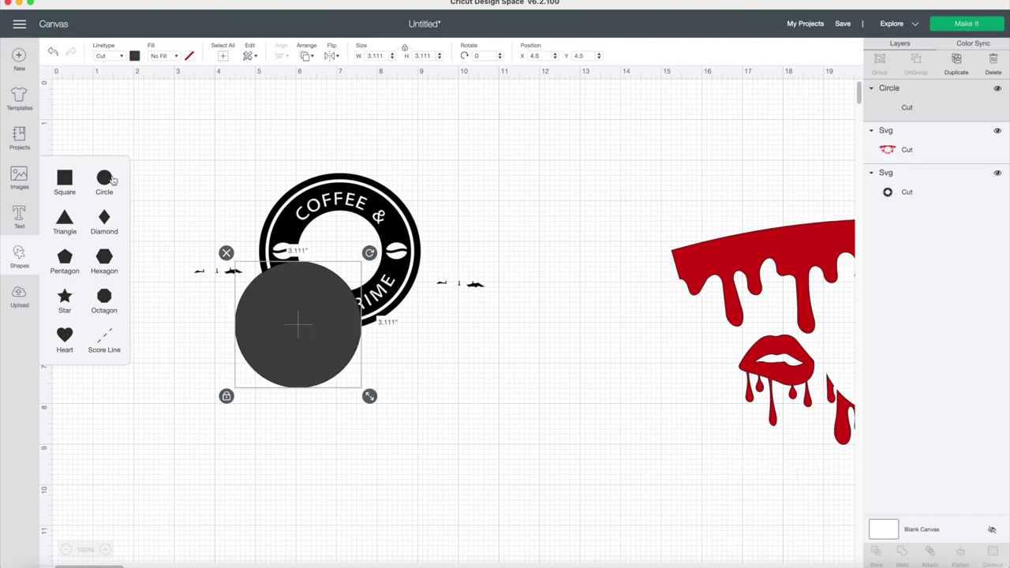
{"action": "left_click_drag", "start_coordinate": [300, 323], "coordinate": [198, 263]}
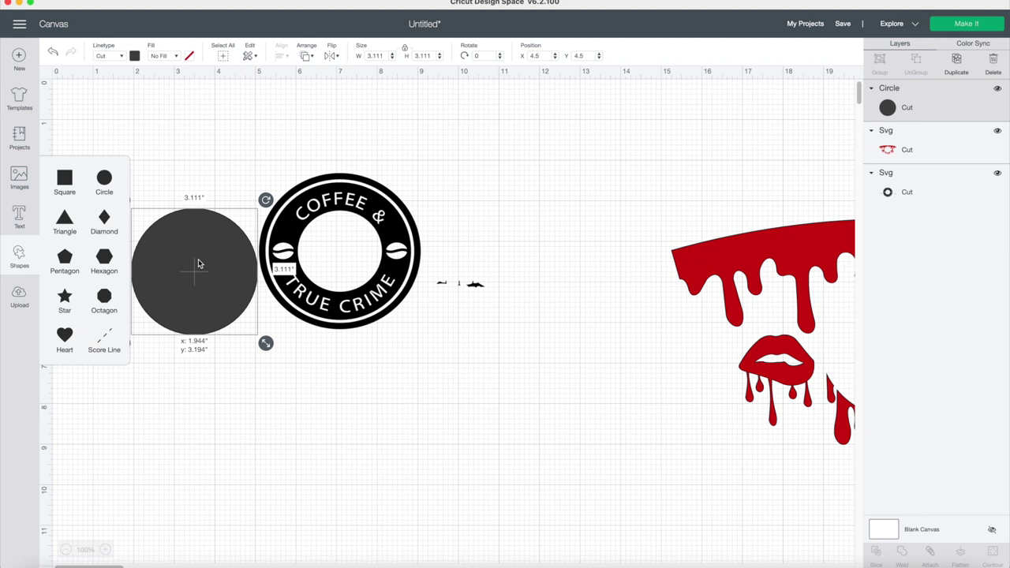
{"action": "left_click_drag", "start_coordinate": [199, 263], "coordinate": [199, 264]}
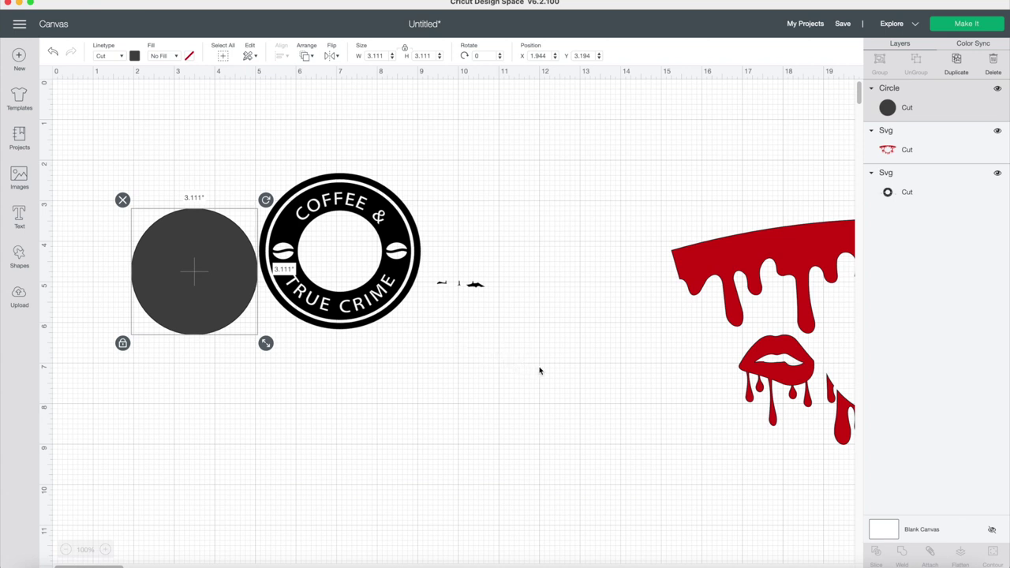
{"action": "left_click_drag", "start_coordinate": [539, 367], "coordinate": [105, 151]}
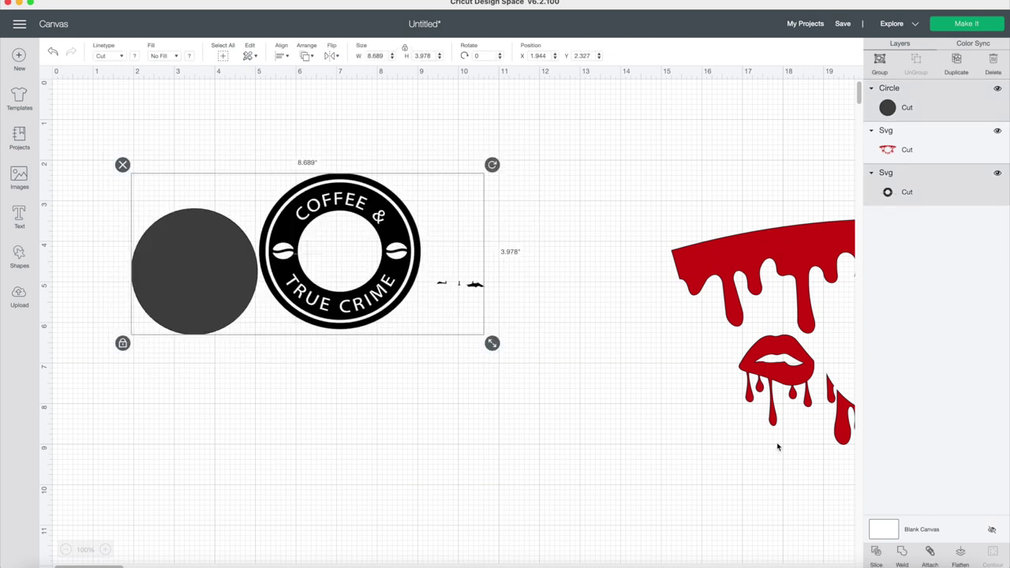
{"action": "left_click", "coordinate": [876, 555]}
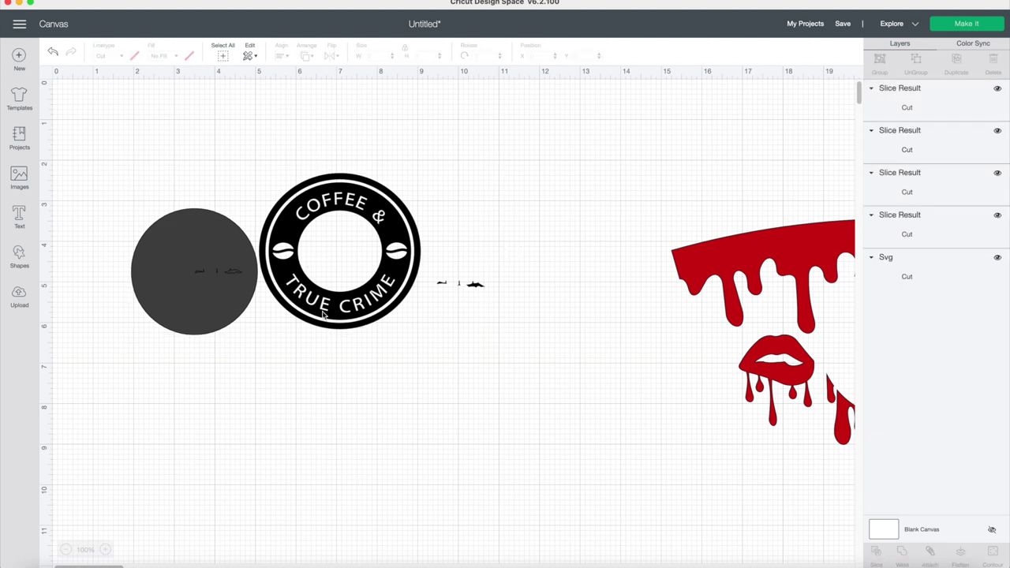
Step: Delete the two small cut fragments, shift the logo left, and set the circle over the right fragments
{"action": "left_click_drag", "start_coordinate": [221, 303], "coordinate": [540, 434]}
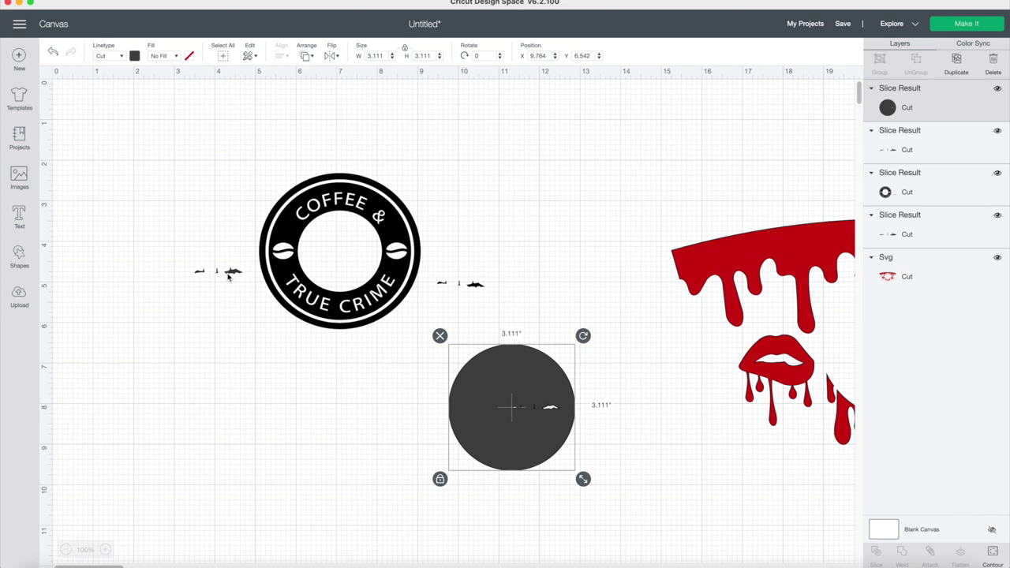
{"action": "left_click_drag", "start_coordinate": [229, 275], "coordinate": [196, 340]}
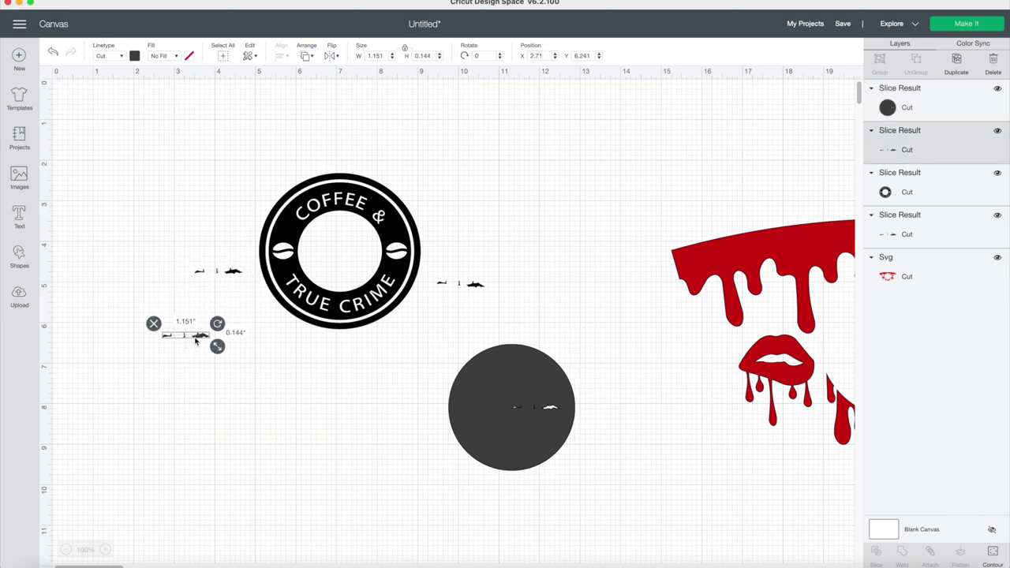
{"action": "key", "text": "Delete"}
{"action": "left_click_drag", "start_coordinate": [231, 273], "coordinate": [190, 355]}
{"action": "key", "text": "Delete"}
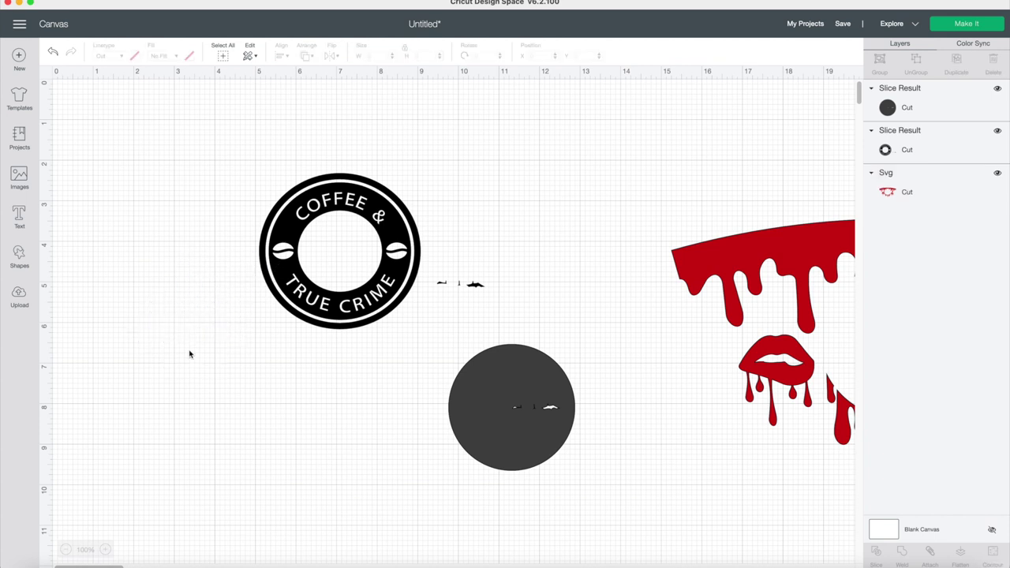
{"action": "left_click_drag", "start_coordinate": [367, 314], "coordinate": [272, 312]}
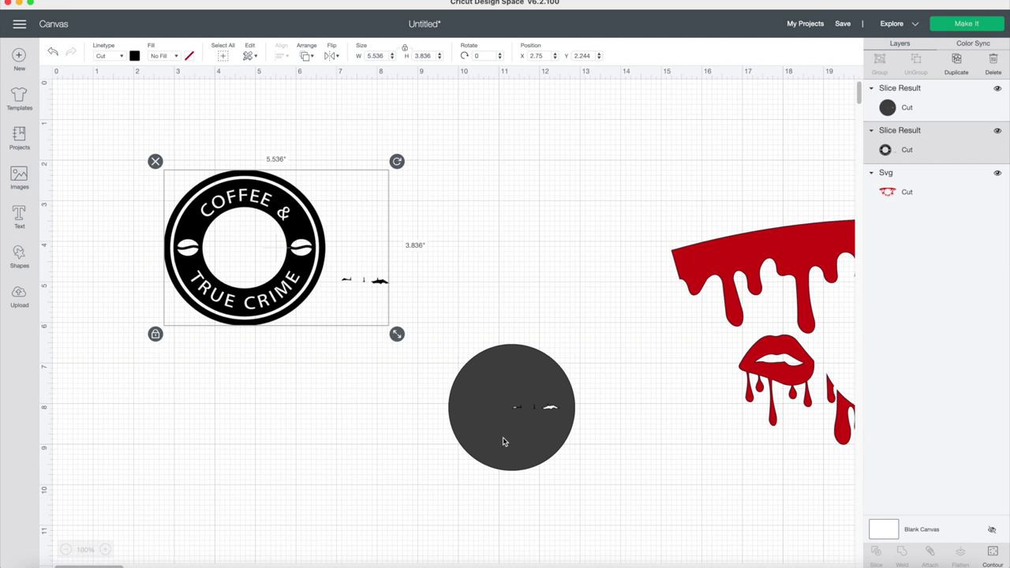
{"action": "left_click_drag", "start_coordinate": [505, 440], "coordinate": [387, 291]}
Step: Select the logo with the grey circle and slice them
{"action": "left_click", "coordinate": [575, 392]}
{"action": "left_click", "coordinate": [311, 229]}
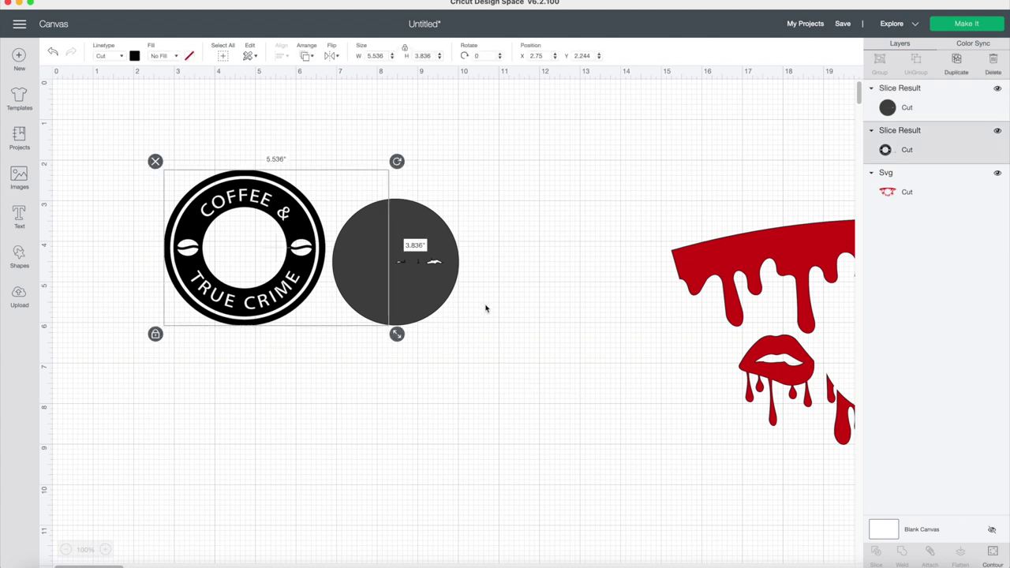
{"action": "left_click_drag", "start_coordinate": [508, 325], "coordinate": [184, 175]}
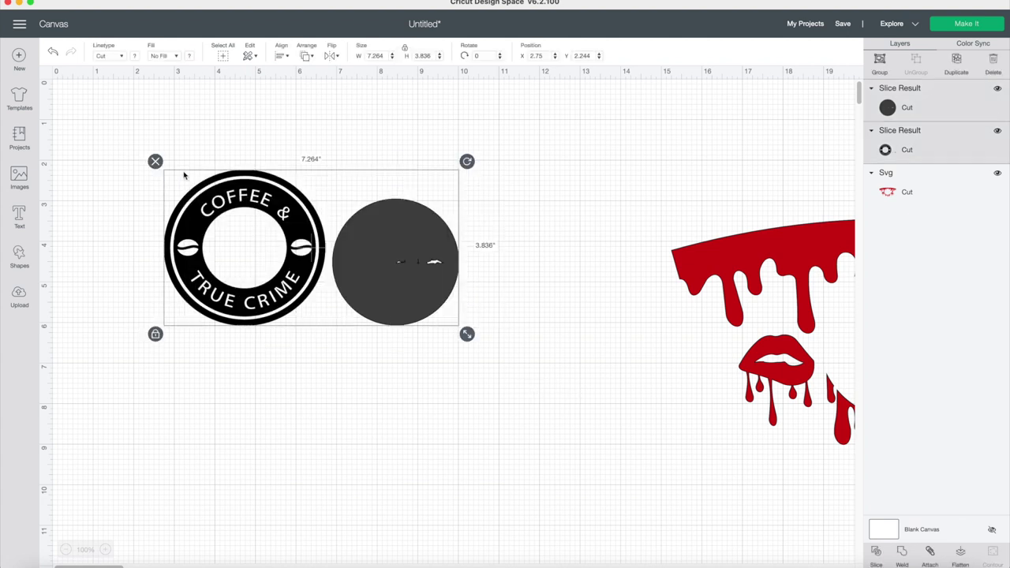
{"action": "left_click", "coordinate": [874, 553]}
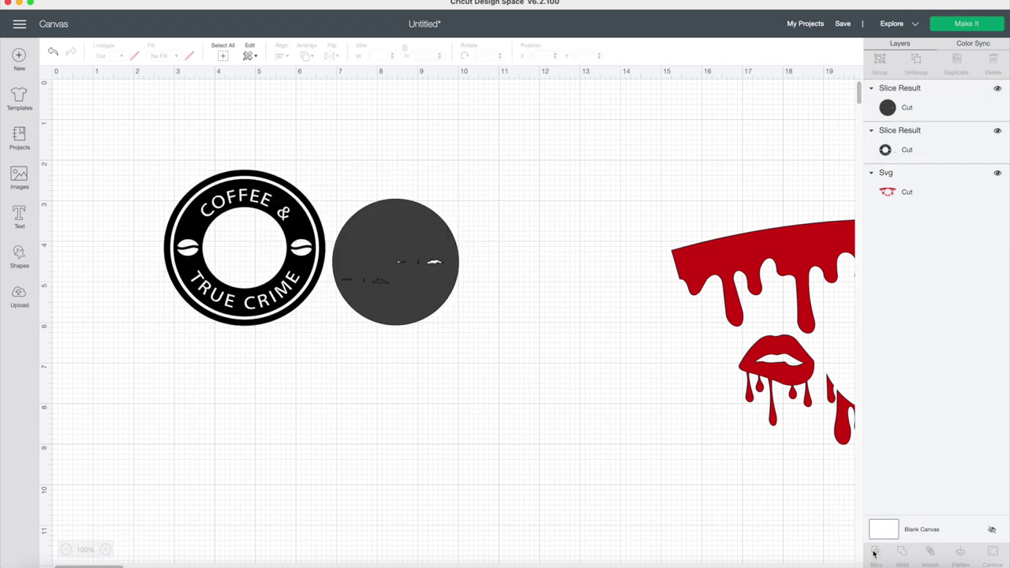
Step: Delete the leftover slice fragments and the grey circle
{"action": "left_click", "coordinate": [415, 300]}
{"action": "left_click_drag", "start_coordinate": [415, 300], "coordinate": [541, 418]}
{"action": "left_click", "coordinate": [378, 294]}
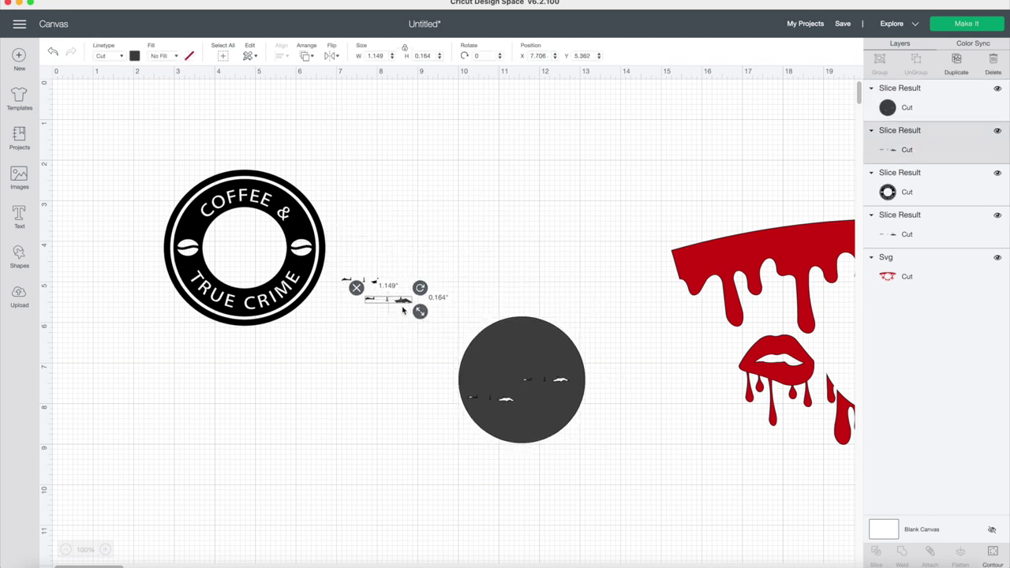
{"action": "key", "text": "Delete"}
{"action": "left_click", "coordinate": [382, 285]}
{"action": "key", "text": "Delete"}
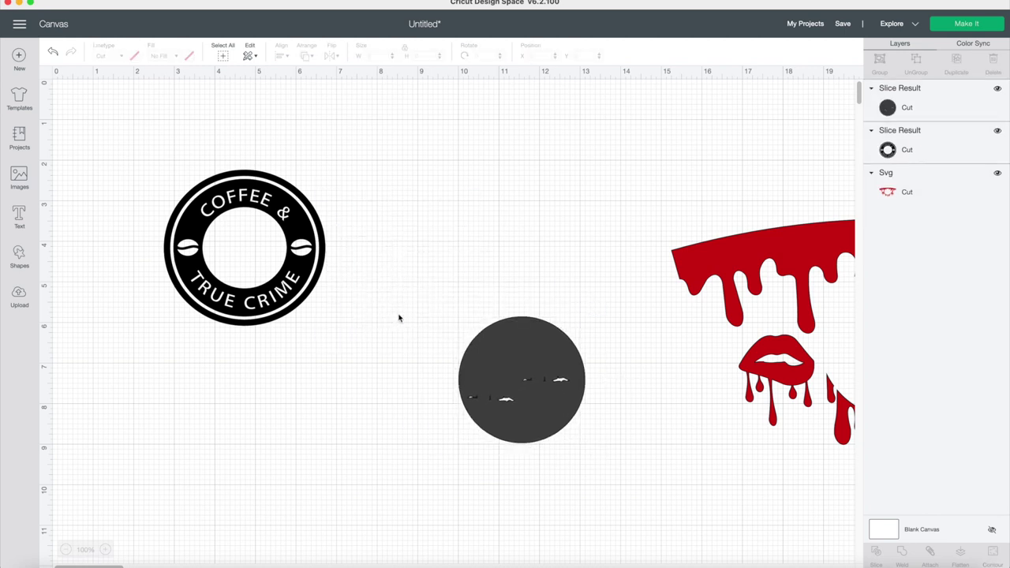
{"action": "left_click_drag", "start_coordinate": [494, 352], "coordinate": [456, 220]}
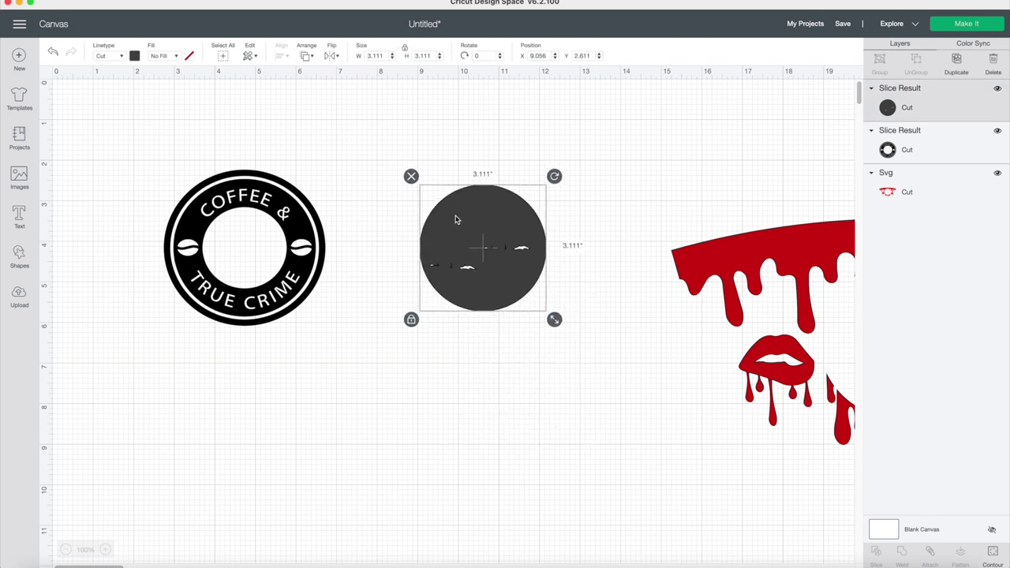
{"action": "key", "text": "Delete"}
Step: Move the logo to the upper left and centre the red drip design on the canvas
{"action": "left_click_drag", "start_coordinate": [320, 219], "coordinate": [250, 158]}
{"action": "left_click", "coordinate": [789, 254]}
{"action": "left_click_drag", "start_coordinate": [789, 250], "coordinate": [420, 250]}
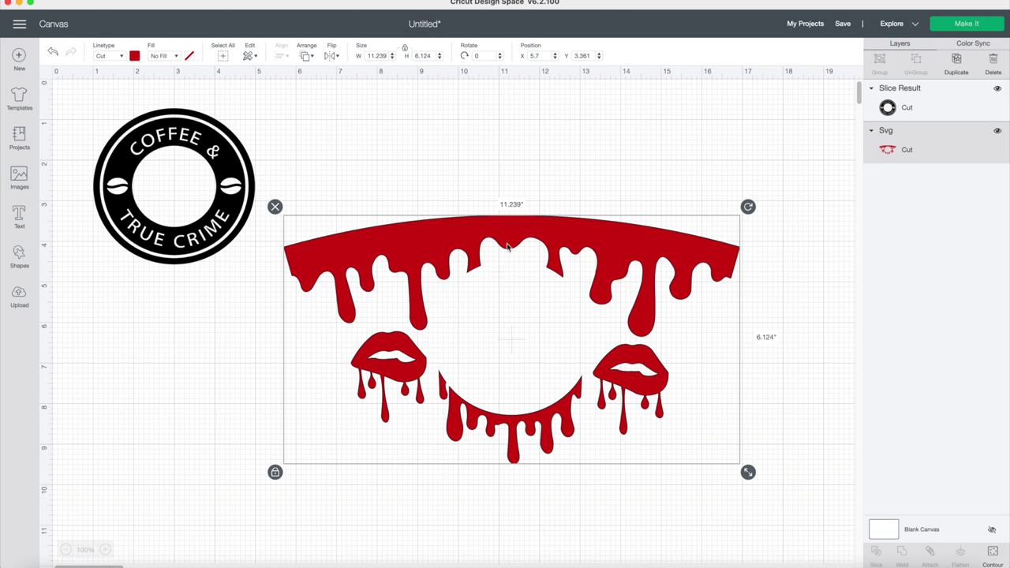
Step: Place a circle over the left lips of the drip design and slice them together
{"action": "left_click_drag", "start_coordinate": [507, 247], "coordinate": [535, 206]}
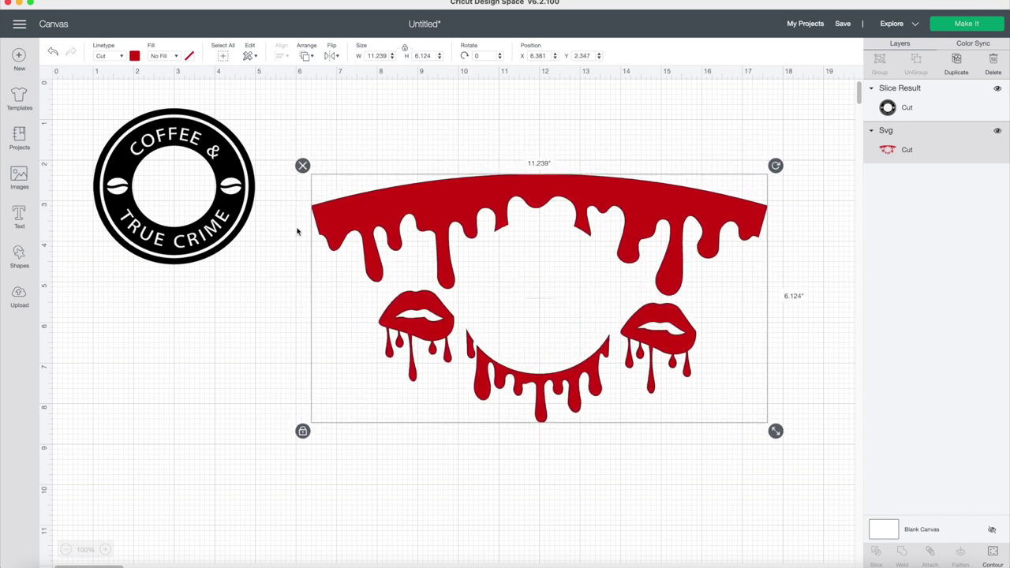
{"action": "left_click", "coordinate": [19, 256]}
{"action": "left_click_drag", "start_coordinate": [345, 395], "coordinate": [406, 363]}
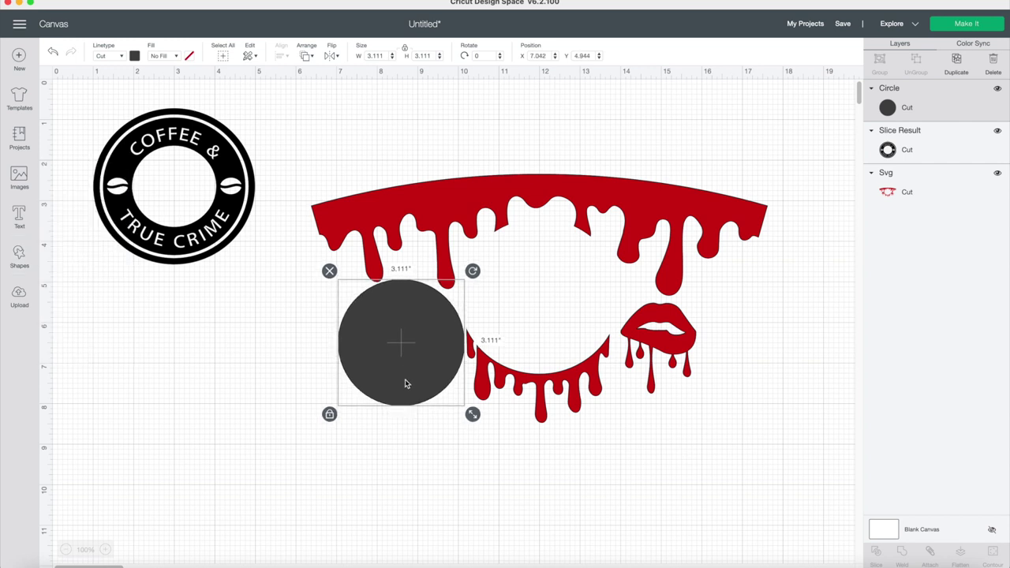
{"action": "left_click_drag", "start_coordinate": [676, 478], "coordinate": [333, 150]}
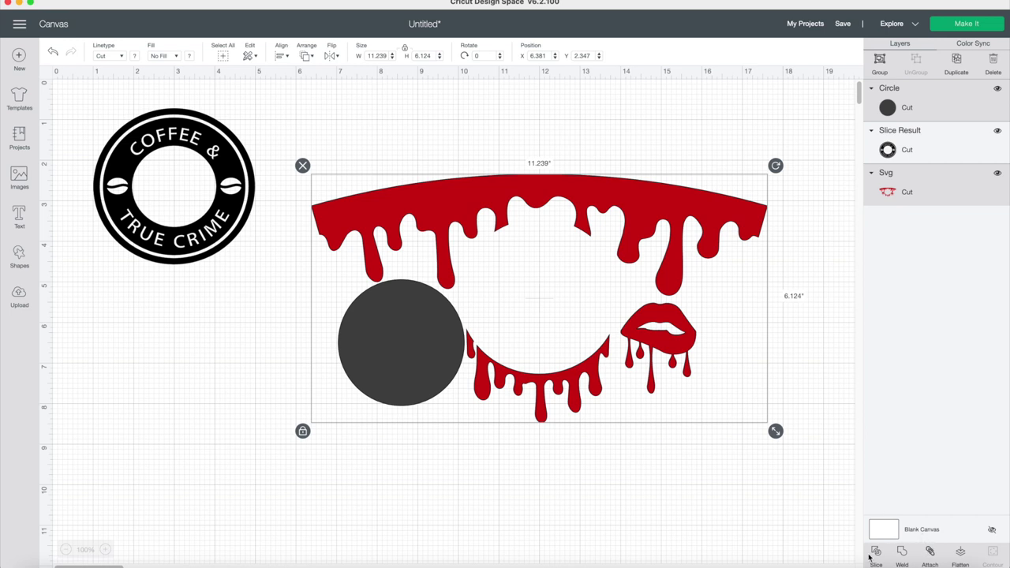
{"action": "left_click", "coordinate": [594, 294]}
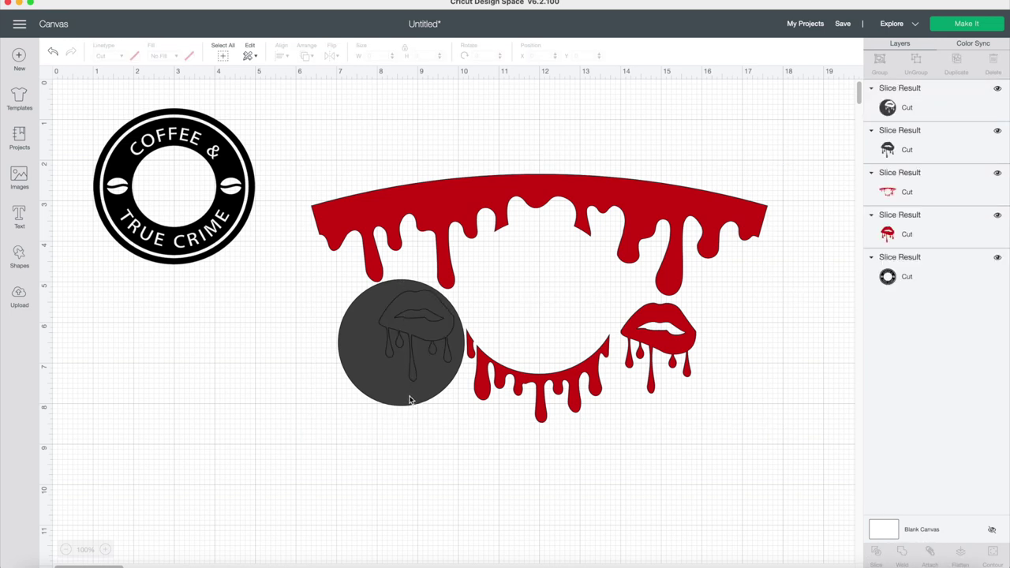
Step: Delete the leftover circle, the grey lips piece, and the left red lips
{"action": "left_click_drag", "start_coordinate": [409, 400], "coordinate": [277, 431]}
{"action": "key", "text": "Delete"}
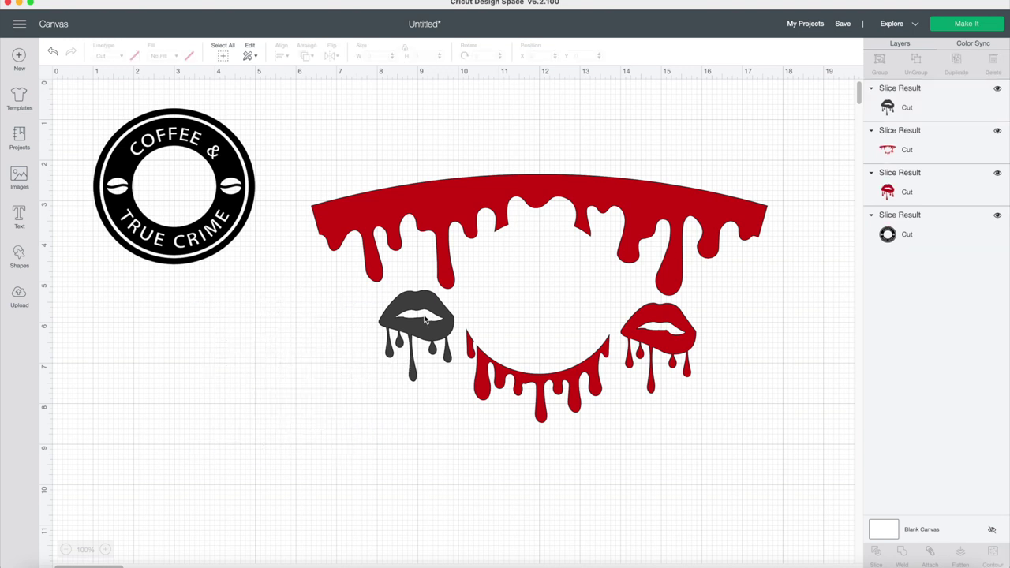
{"action": "left_click_drag", "start_coordinate": [425, 319], "coordinate": [298, 403]}
{"action": "key", "text": "Delete"}
{"action": "left_click_drag", "start_coordinate": [423, 339], "coordinate": [502, 316]}
{"action": "left_click_drag", "start_coordinate": [385, 324], "coordinate": [257, 360]}
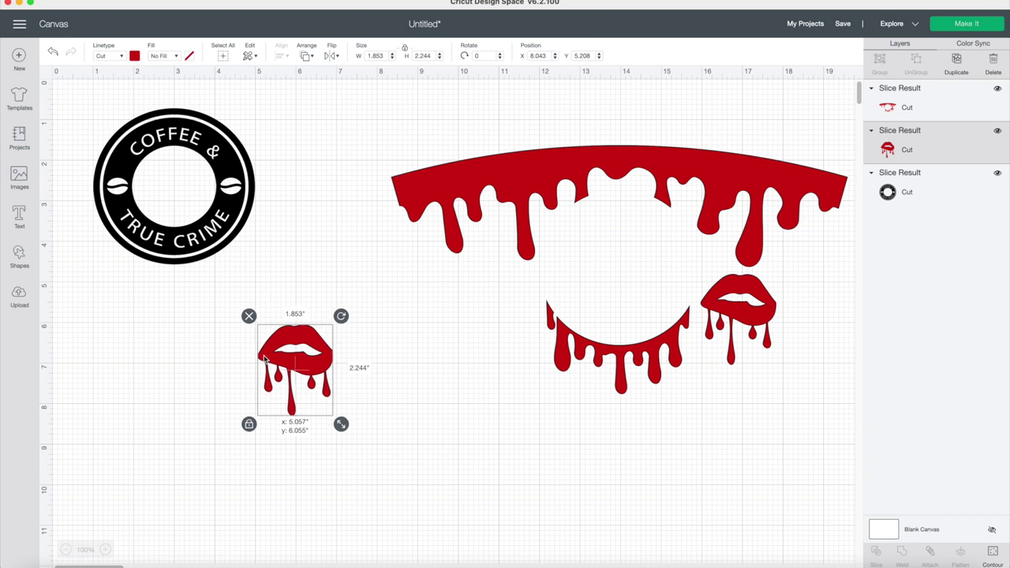
{"action": "key", "text": "Delete"}
Step: Nudge the red drip border slightly up and left, then deselect it
{"action": "left_click", "coordinate": [430, 225]}
{"action": "left_click_drag", "start_coordinate": [430, 225], "coordinate": [424, 222]}
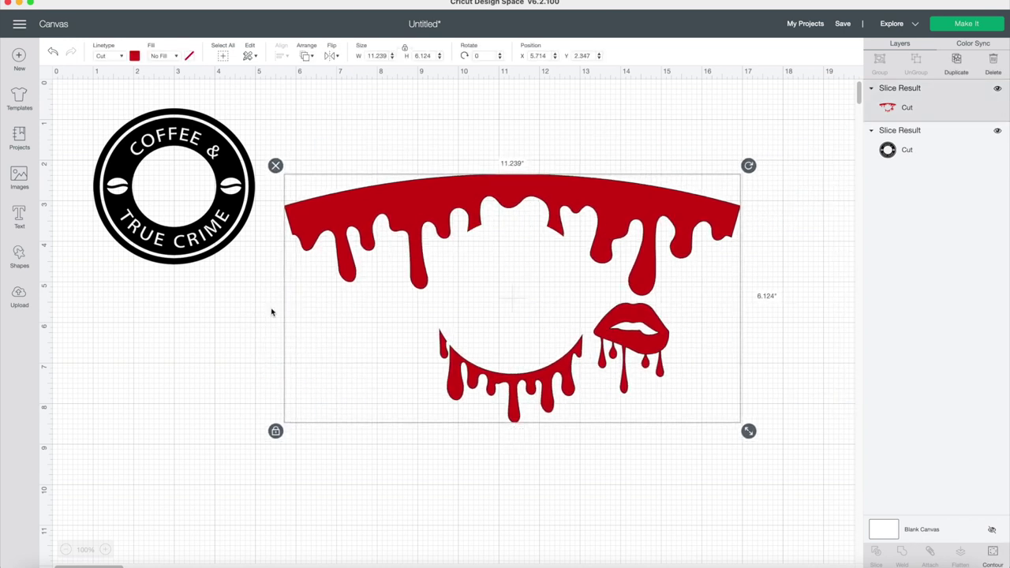
{"action": "left_click", "coordinate": [138, 365]}
{"action": "left_click", "coordinate": [18, 261]}
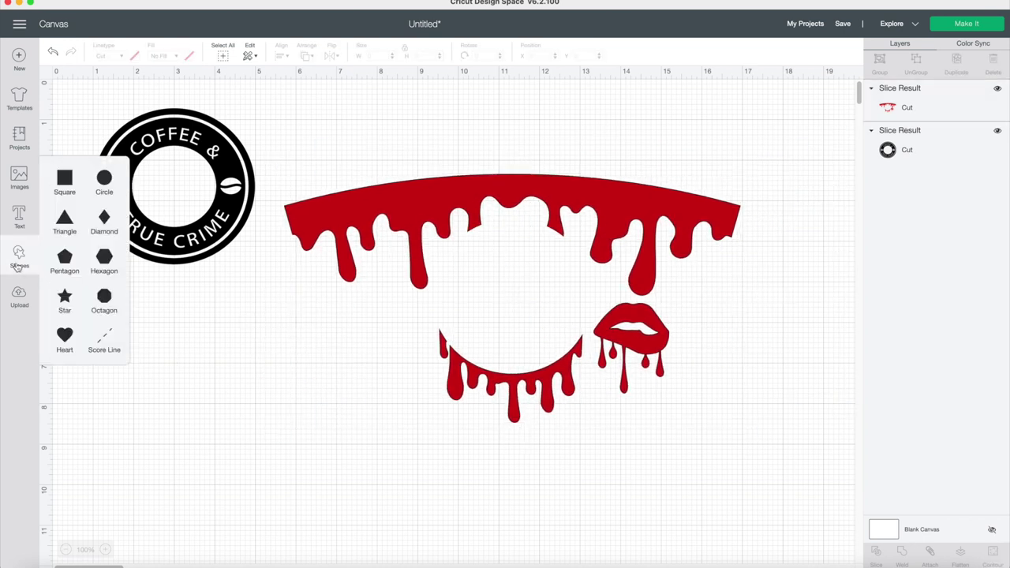
Step: Place a circle over the right lips and slice it with the drip design
{"action": "left_click", "coordinate": [106, 188]}
{"action": "left_click_drag", "start_coordinate": [330, 364], "coordinate": [657, 358]}
{"action": "left_click", "coordinate": [790, 380]}
{"action": "left_click_drag", "start_coordinate": [757, 487], "coordinate": [395, 148]}
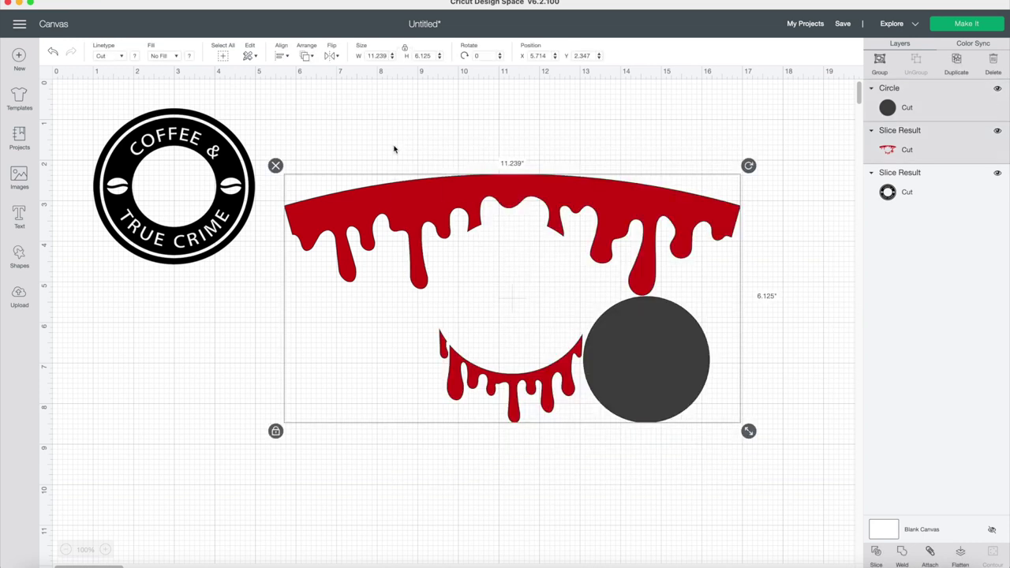
{"action": "left_click", "coordinate": [876, 558]}
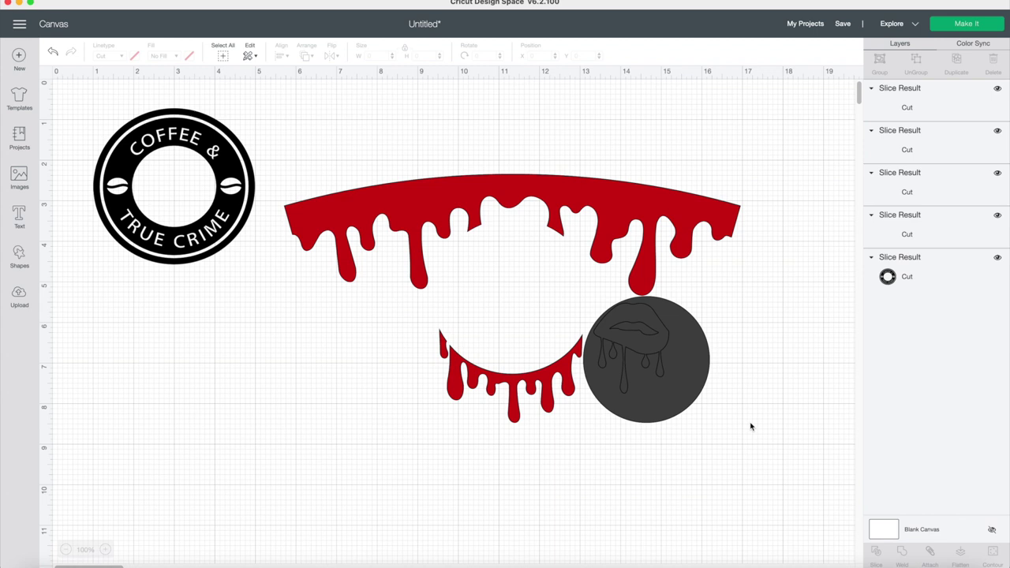
Step: Delete the circle slice, grey lips, and red lips, then centre the logo over the drips
{"action": "left_click_drag", "start_coordinate": [662, 396], "coordinate": [707, 424]}
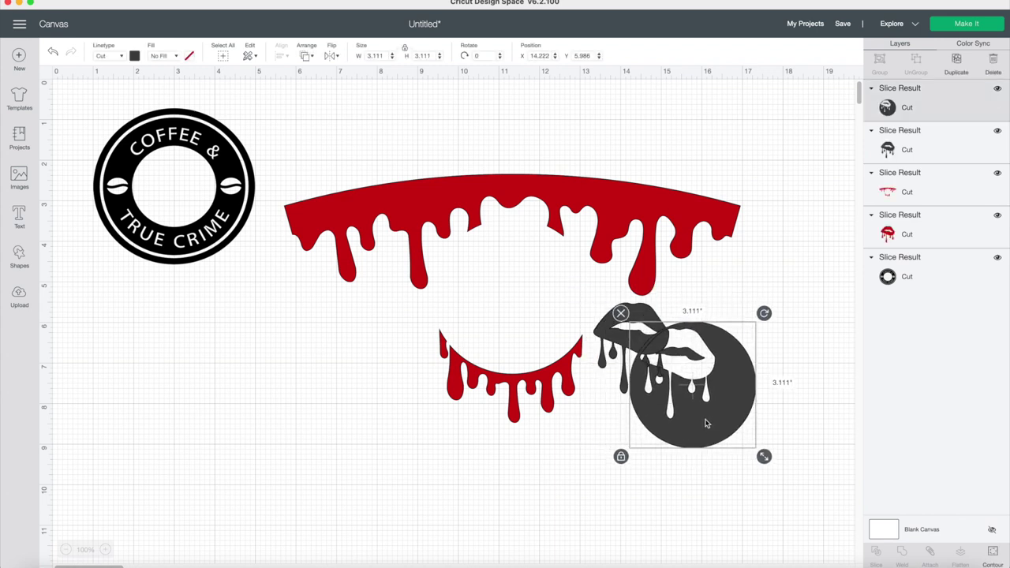
{"action": "key", "text": "Delete"}
{"action": "left_click_drag", "start_coordinate": [635, 347], "coordinate": [681, 414]}
{"action": "key", "text": "Delete"}
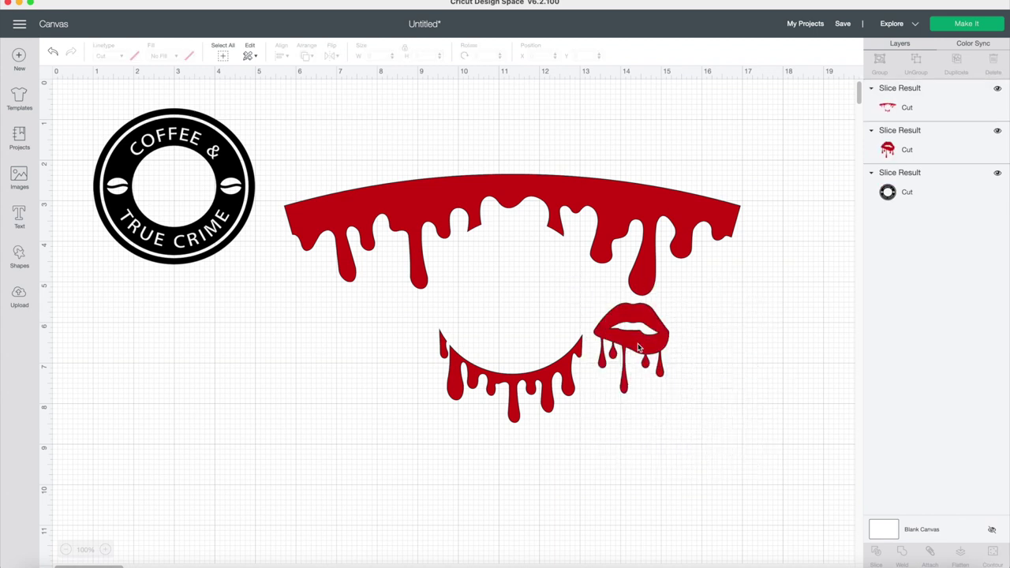
{"action": "left_click_drag", "start_coordinate": [639, 347], "coordinate": [603, 258]}
{"action": "left_click_drag", "start_coordinate": [632, 368], "coordinate": [664, 436]}
{"action": "key", "text": "Delete"}
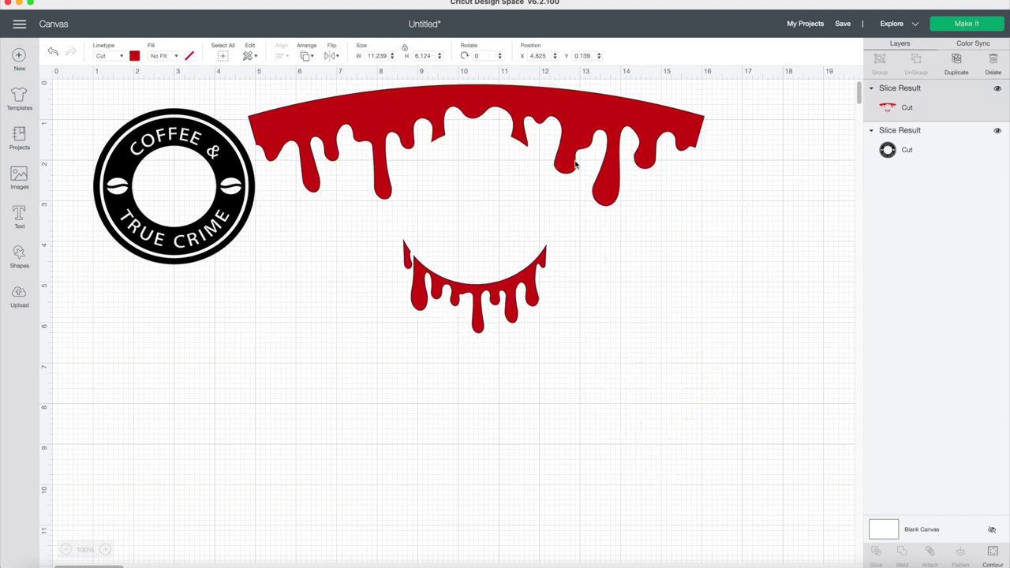
{"action": "left_click_drag", "start_coordinate": [576, 161], "coordinate": [570, 235]}
{"action": "left_click_drag", "start_coordinate": [189, 241], "coordinate": [486, 332]}
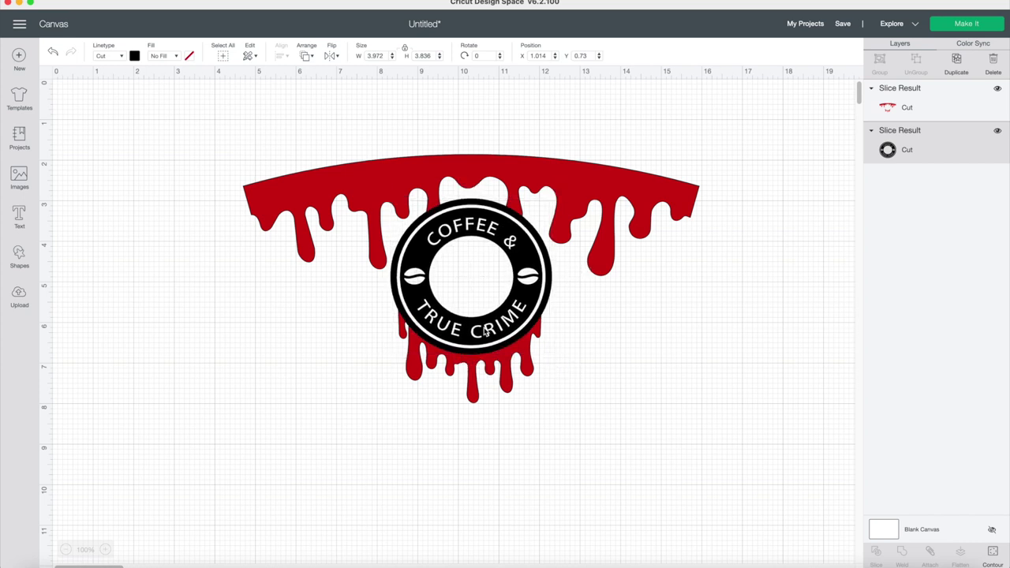
Step: Select the logo and red drip border, group them, and move the group up-left
{"action": "left_click", "coordinate": [684, 457]}
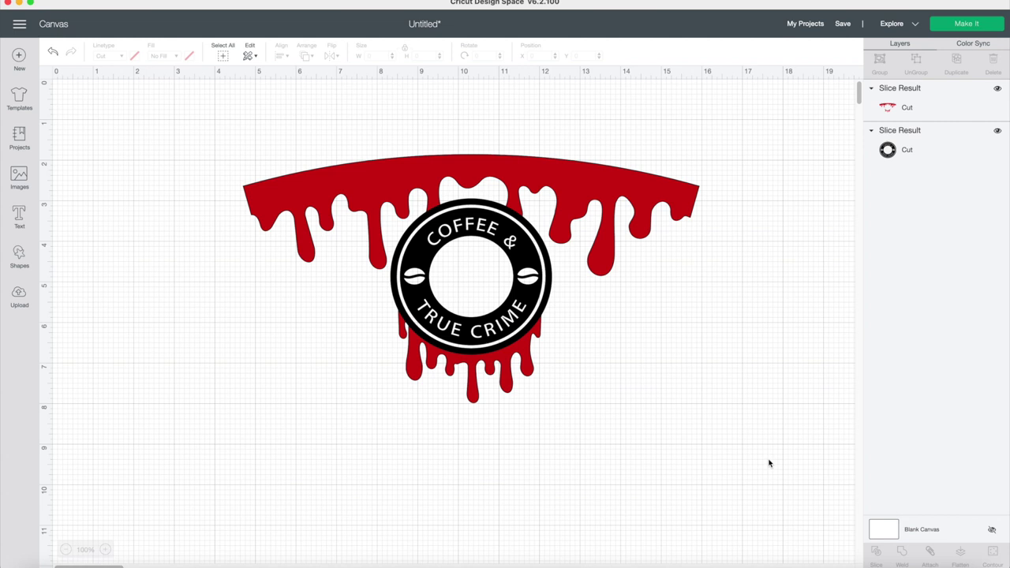
{"action": "left_click_drag", "start_coordinate": [769, 463], "coordinate": [260, 94]}
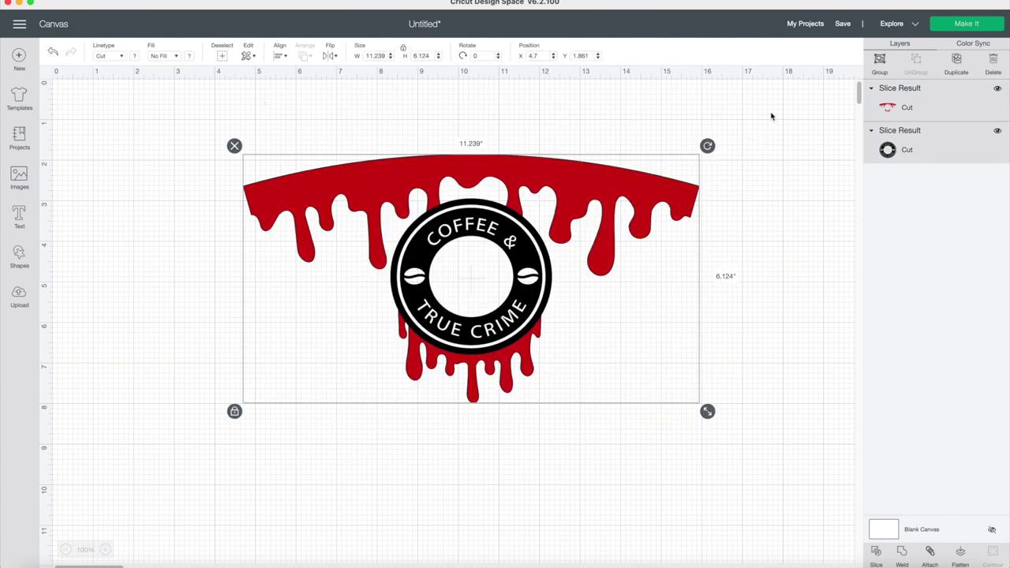
{"action": "left_click", "coordinate": [881, 63]}
{"action": "left_click_drag", "start_coordinate": [642, 180], "coordinate": [542, 160]}
{"action": "left_click", "coordinate": [742, 251]}
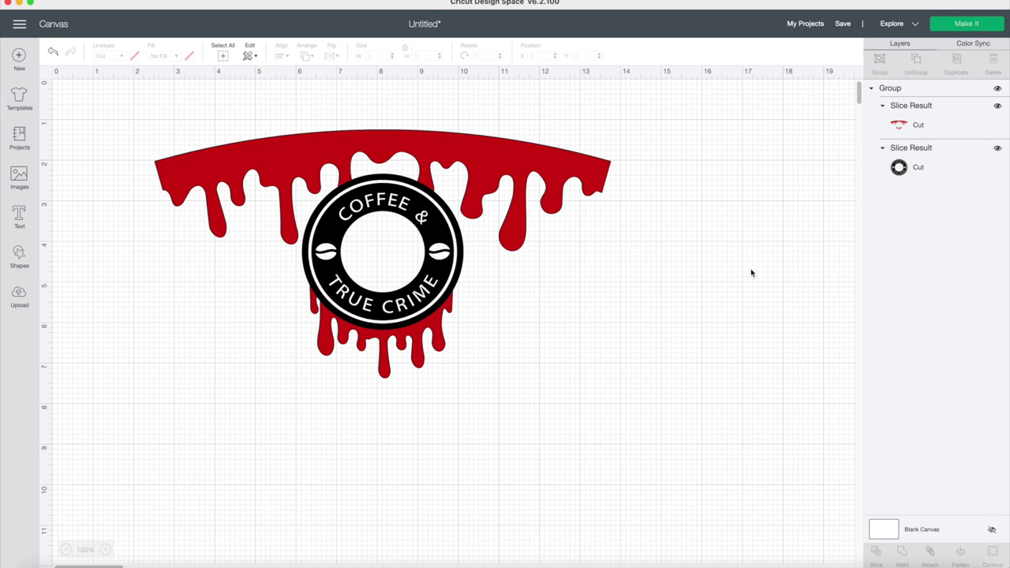